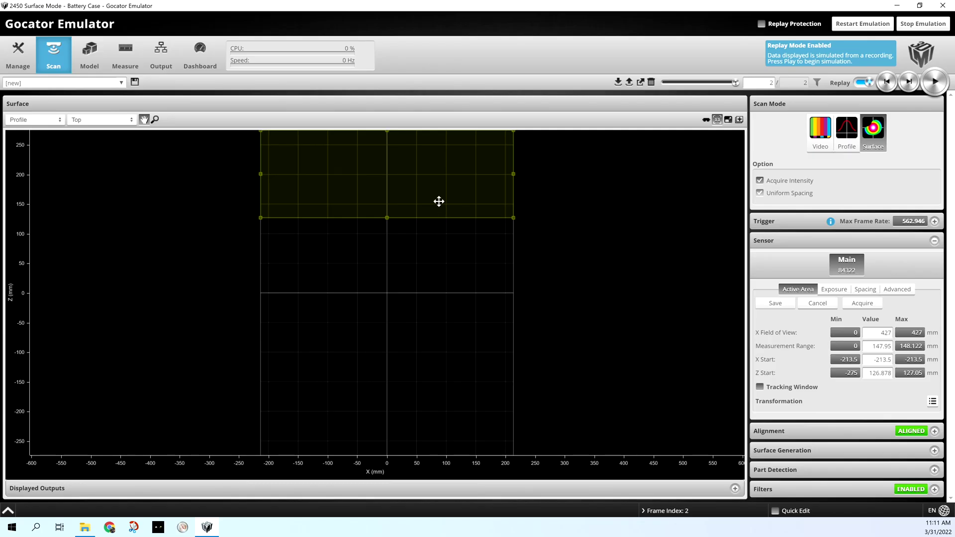
Step: Launch GoEmulator, accept the warning, and start the 2450 Surface Mode - Battery Case scenario
drag(439, 199, 453, 403)
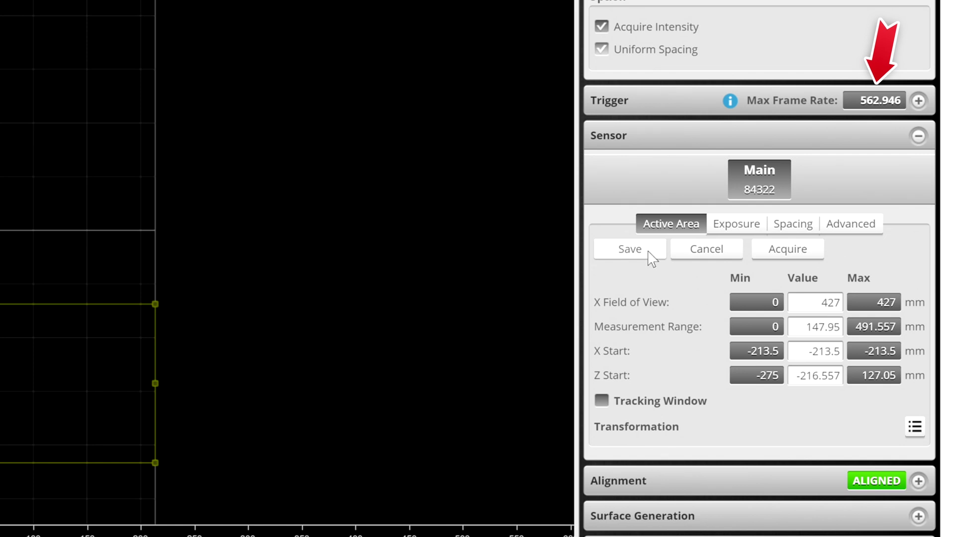
click(636, 251)
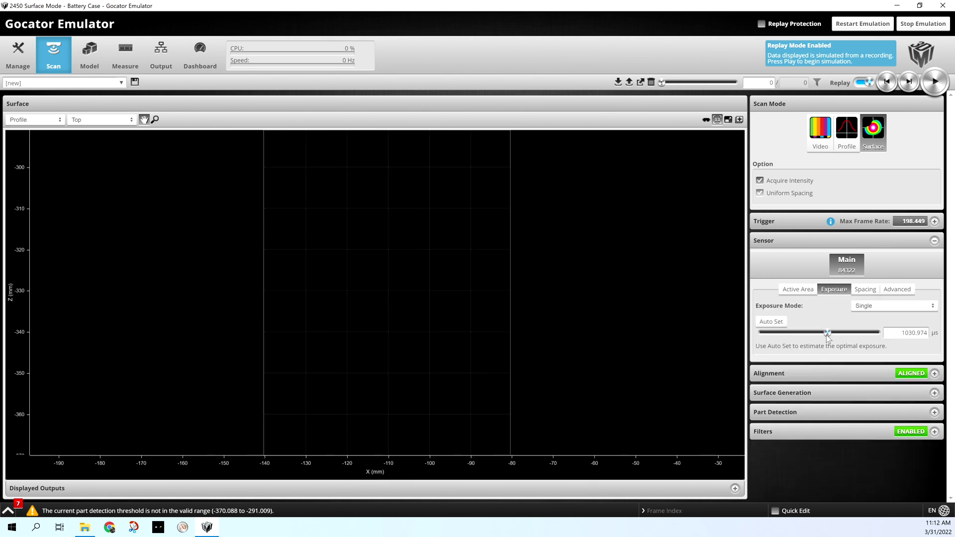
drag(829, 333, 806, 334)
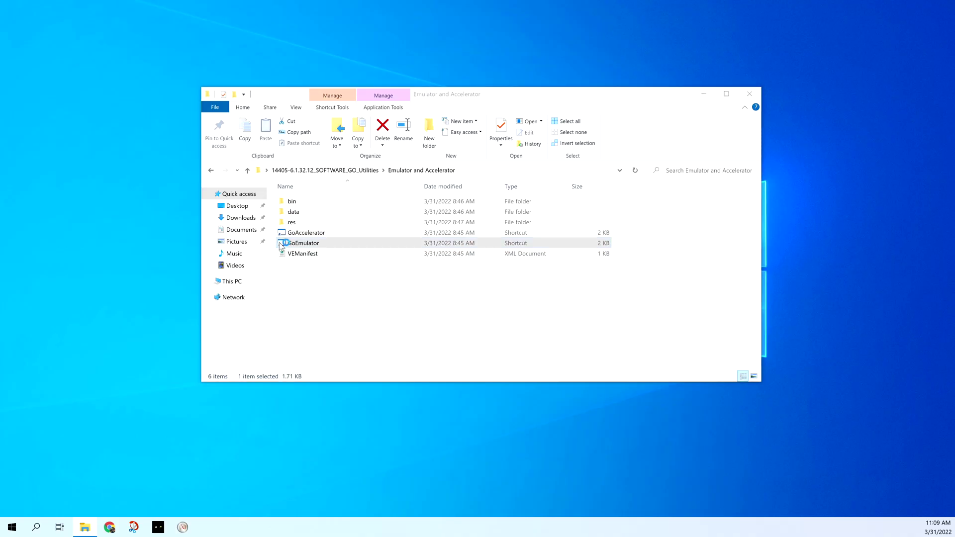
click(507, 278)
scroll(521, 281, down, 5)
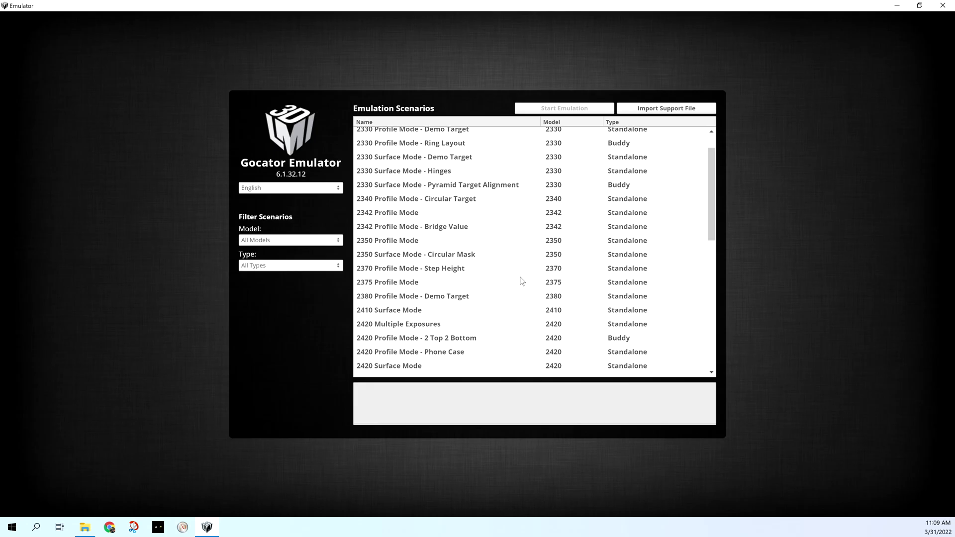
scroll(520, 281, down, 3)
scroll(521, 281, down, 3)
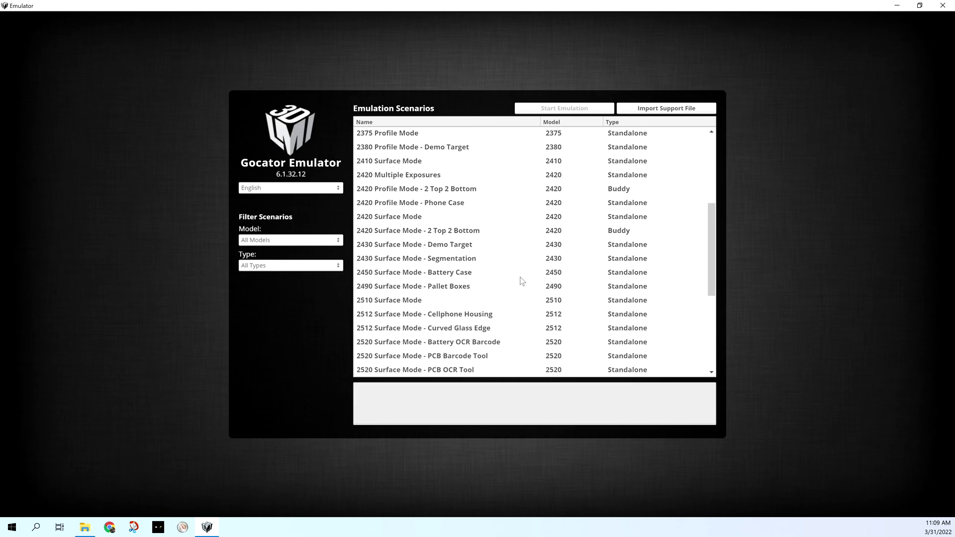
scroll(521, 281, down, 2)
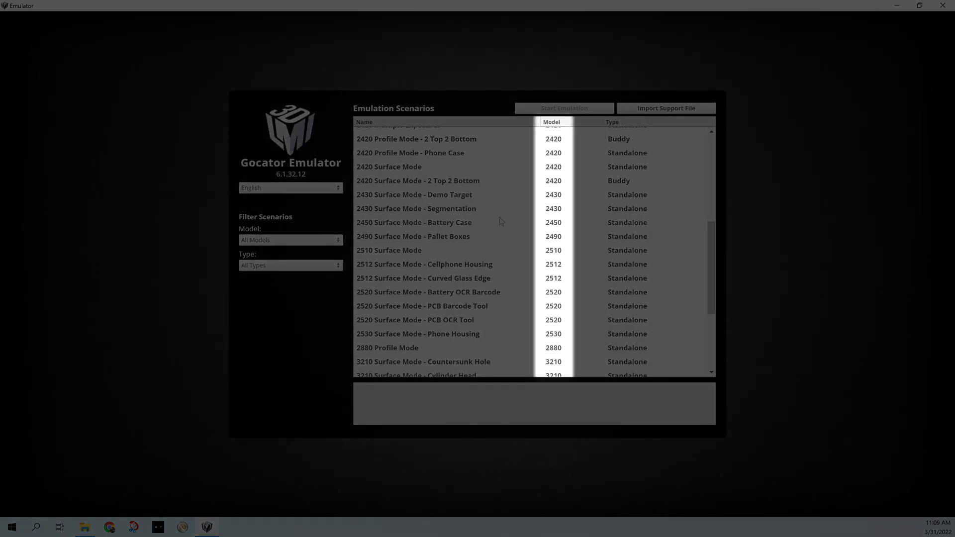
double_click(493, 224)
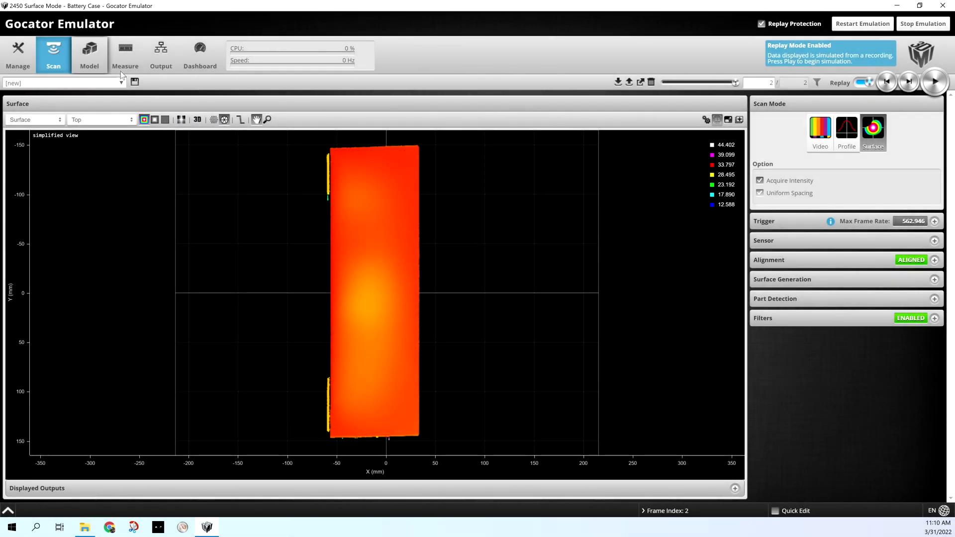
Step: Uncheck Replay Protection and confirm it in the Information dialog
click(762, 25)
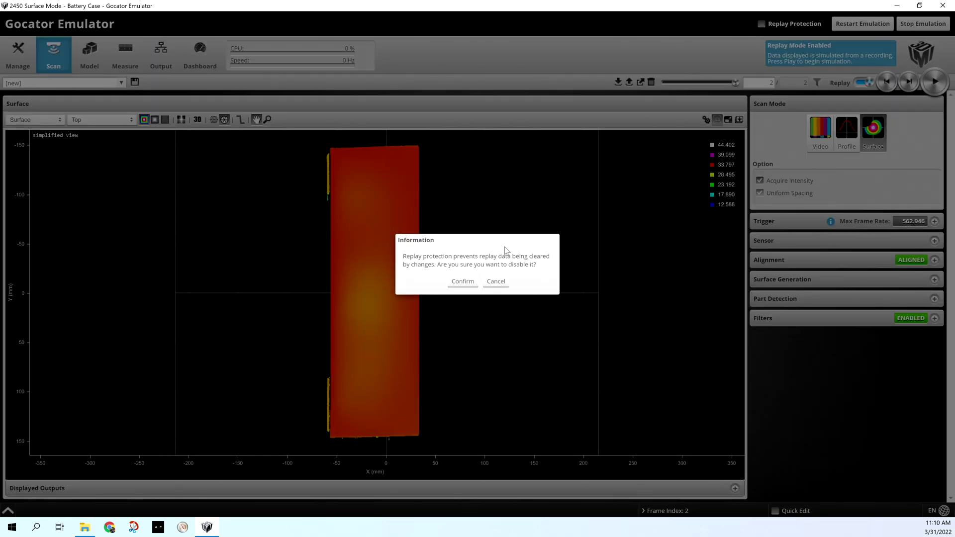
click(462, 281)
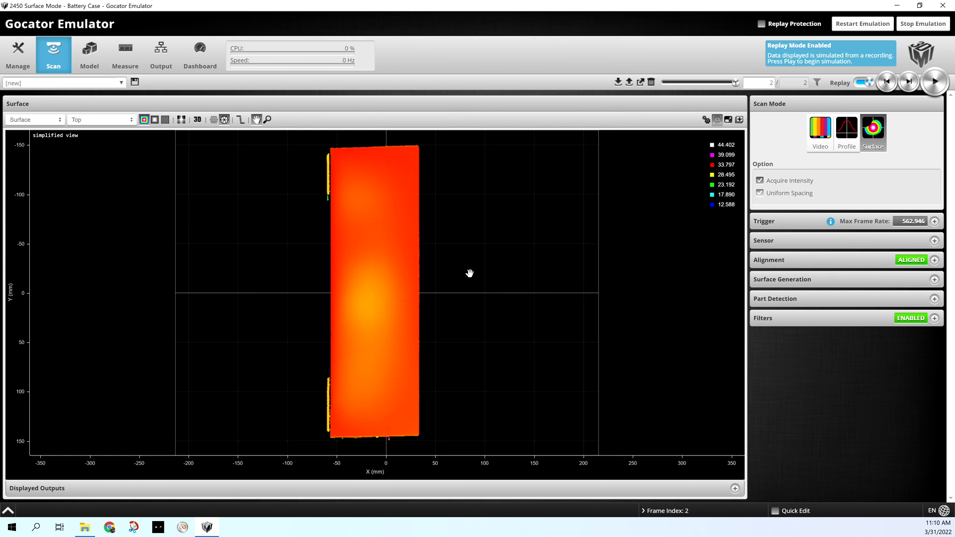
scroll(656, 209, down, 5)
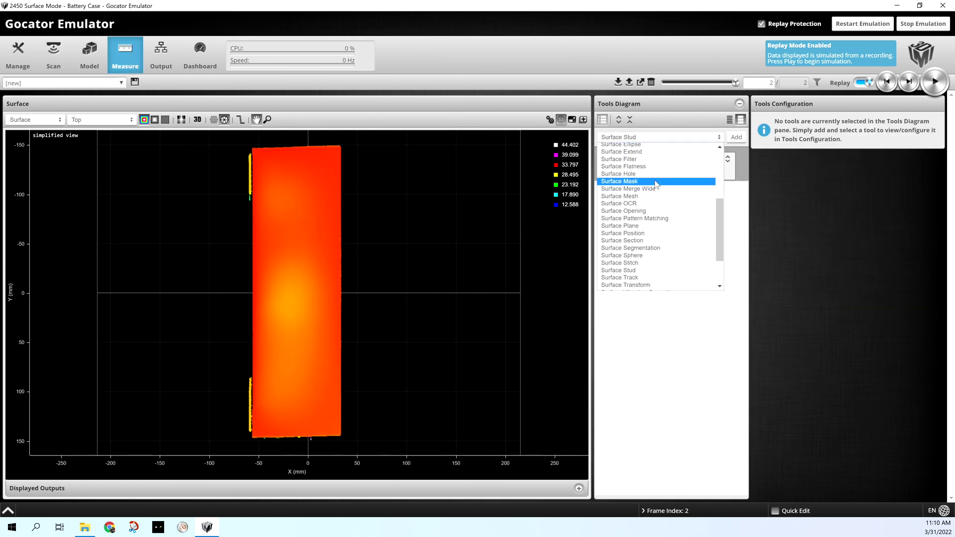
scroll(656, 209, up, 3)
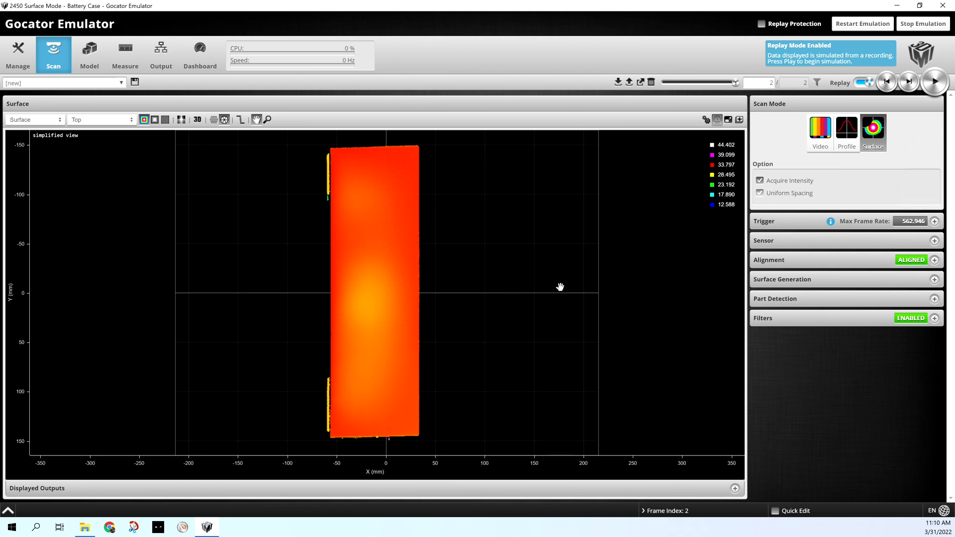
Step: In Sensor settings, lower and then raise the active area, saving each position
click(935, 241)
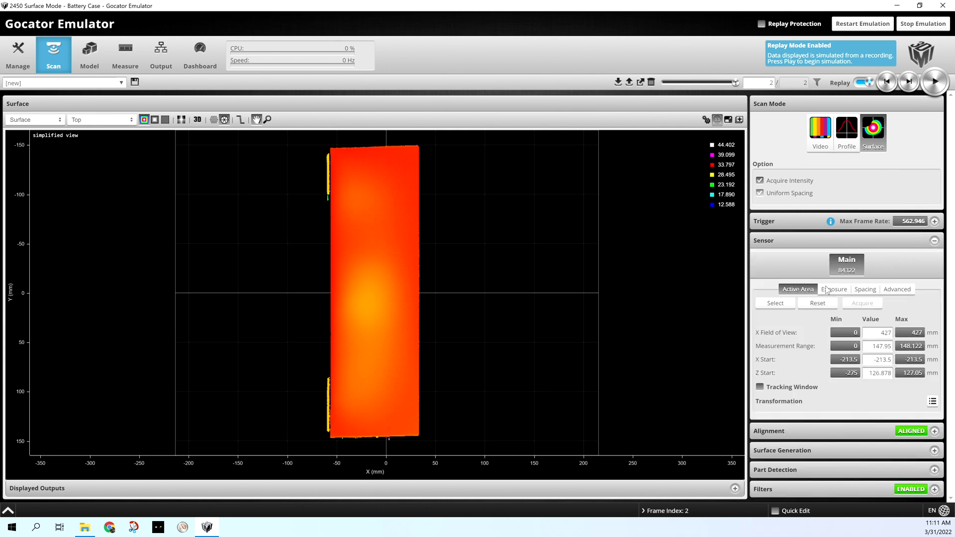
click(782, 304)
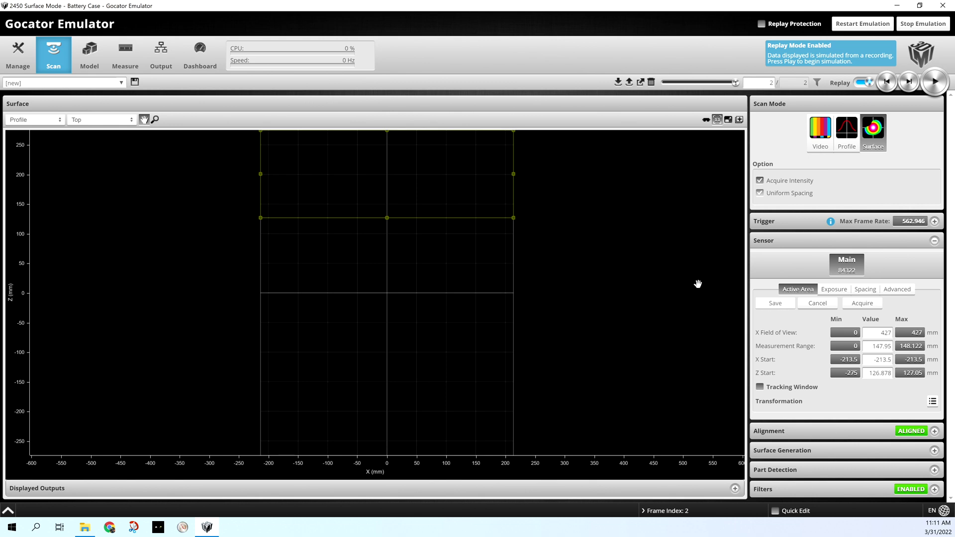
drag(438, 201, 453, 408)
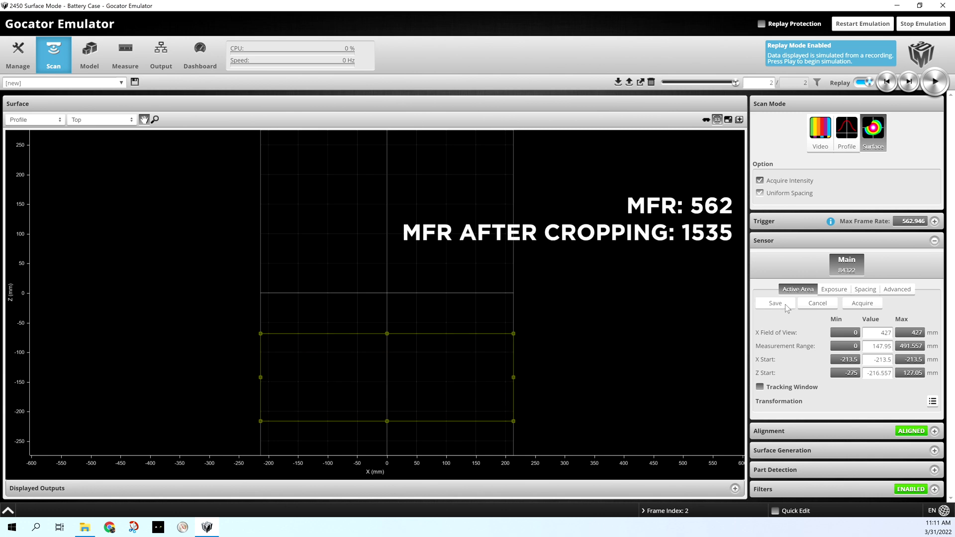
click(776, 303)
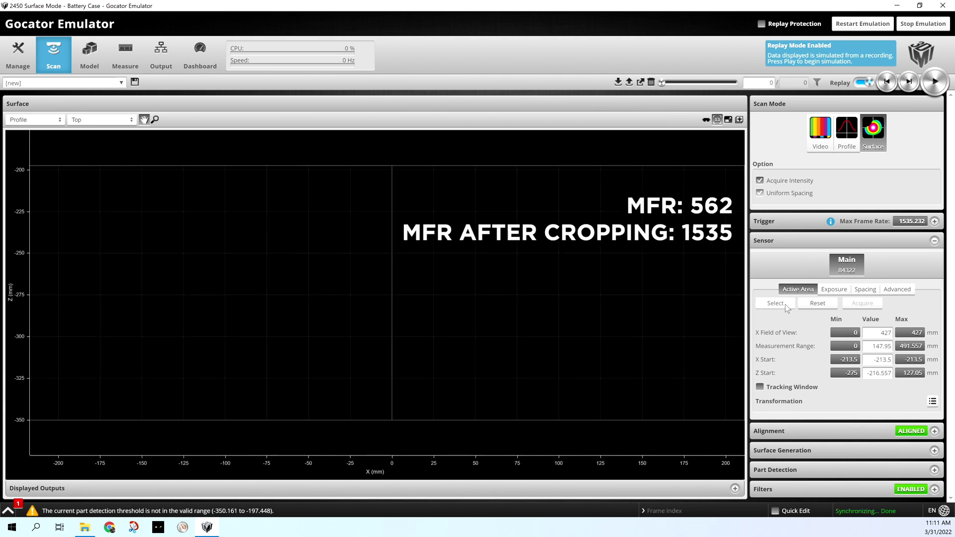
click(776, 303)
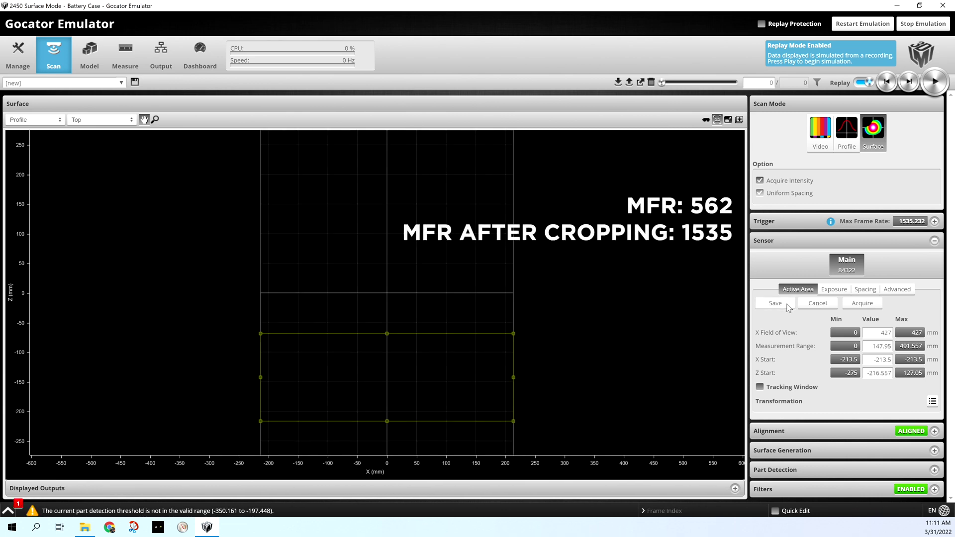
drag(481, 365, 469, 197)
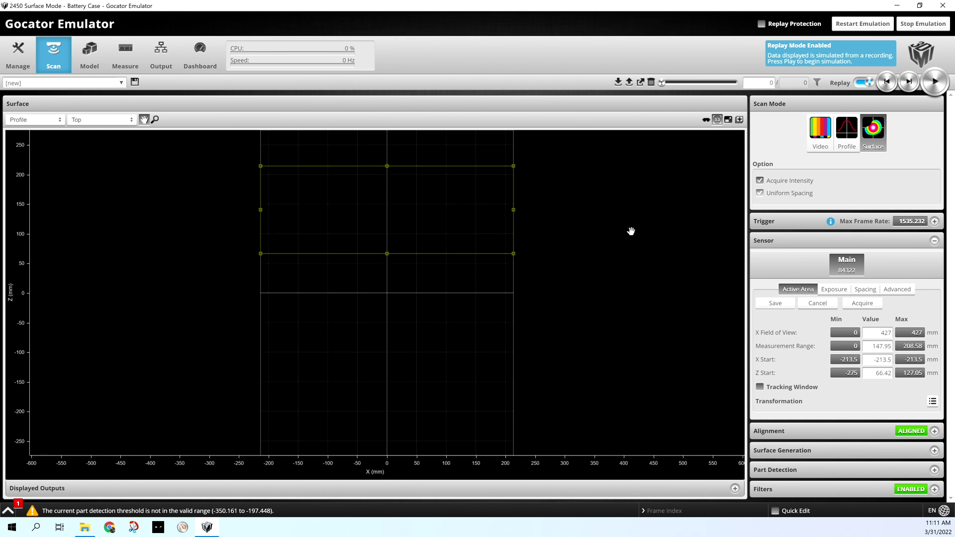
click(776, 303)
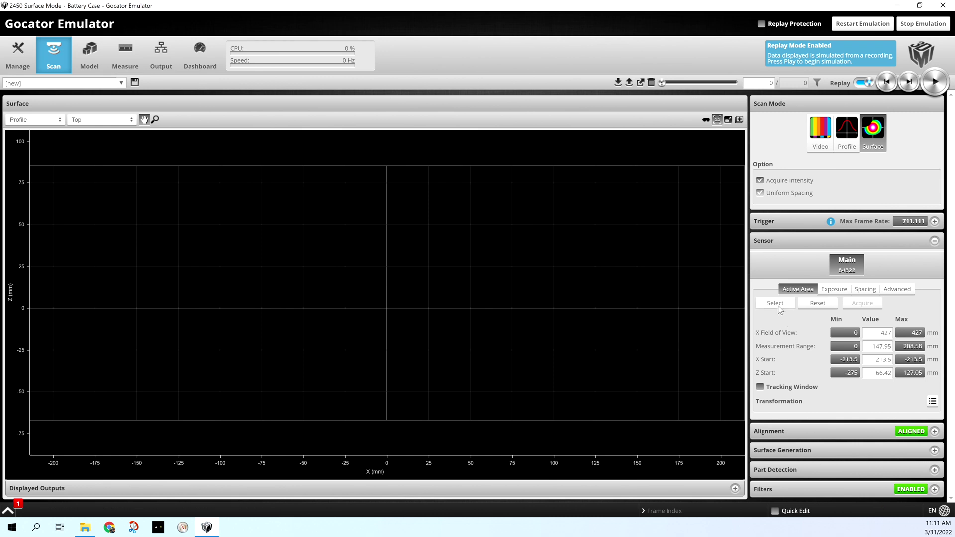
Step: Move the active area back down, shrink it to a 78.4 mm band, and save
click(778, 304)
drag(462, 222, 460, 415)
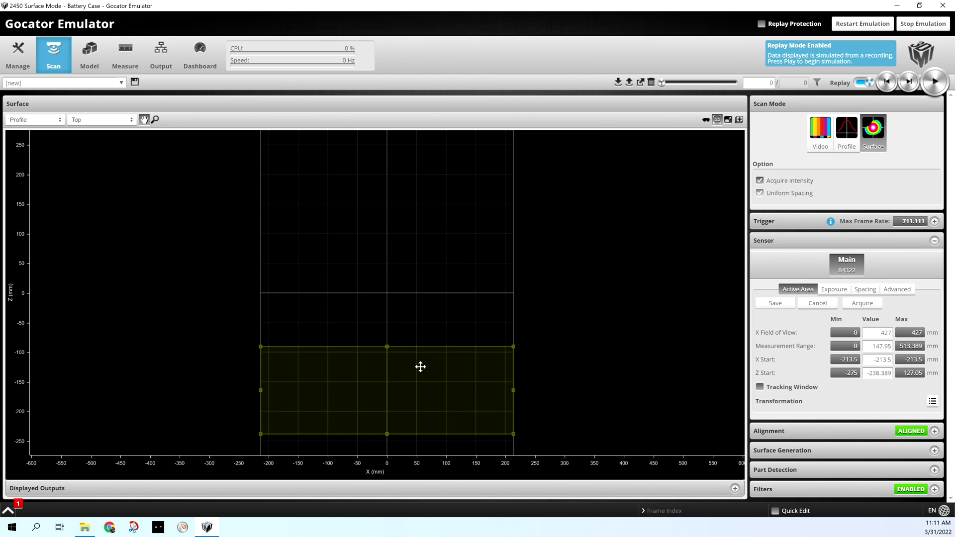
drag(390, 347, 390, 388)
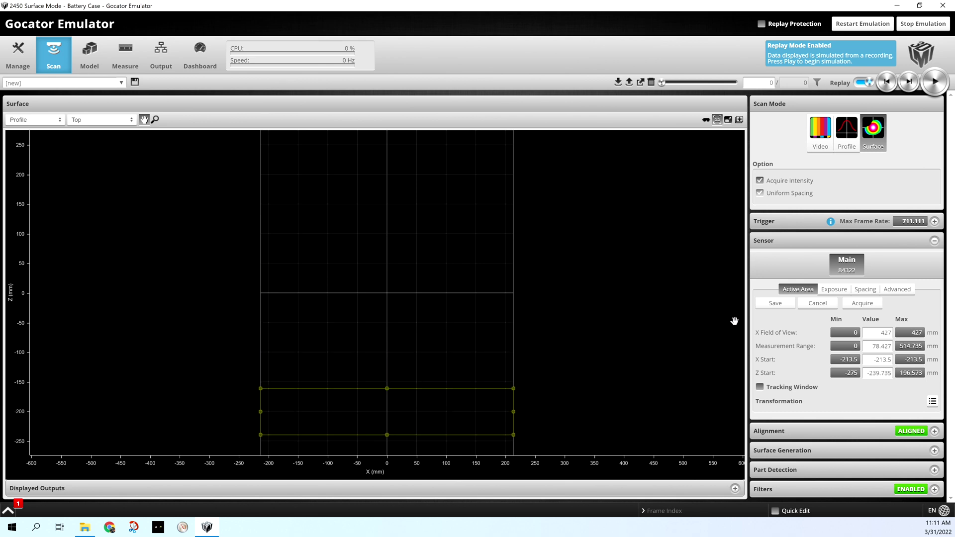
click(776, 304)
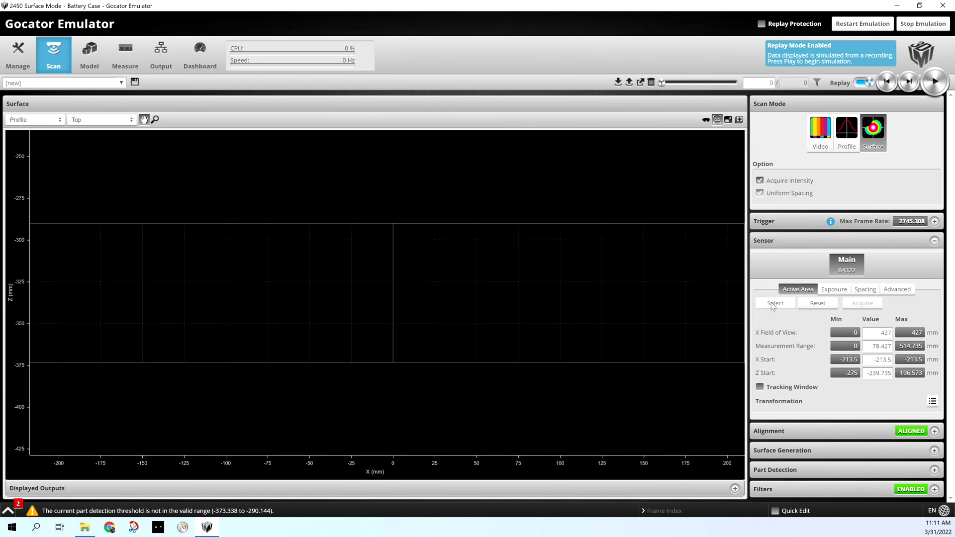
click(775, 303)
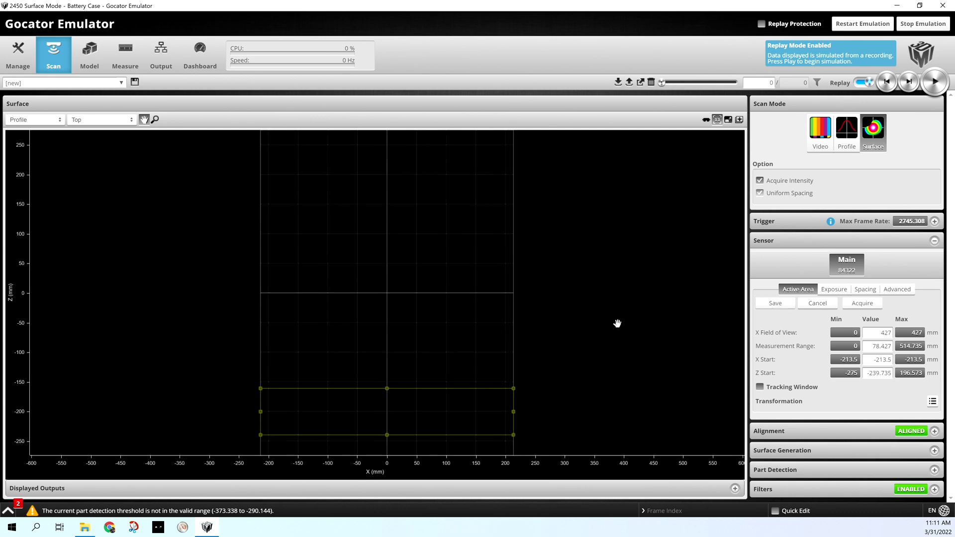
Step: Narrow the active area to about 59 mm wide and save it
drag(512, 412, 401, 412)
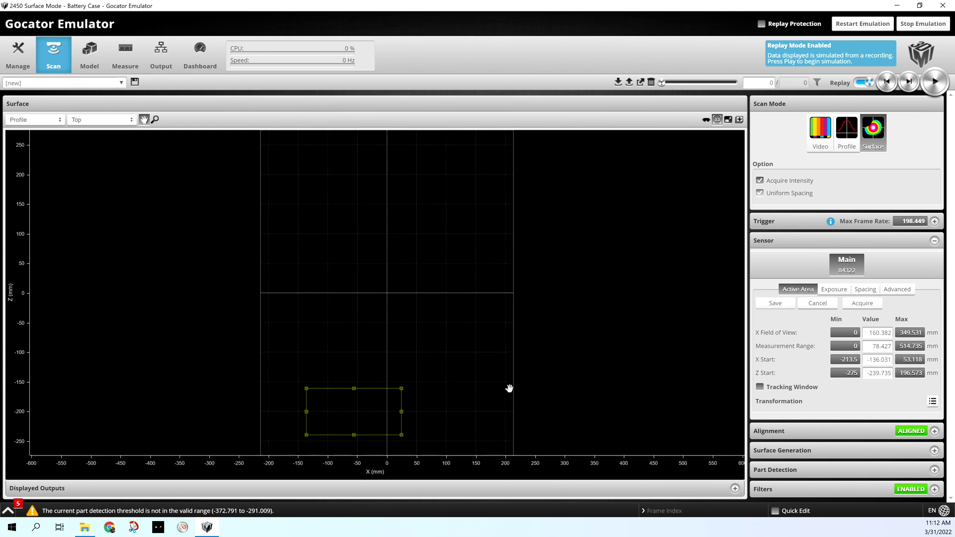
click(775, 303)
drag(402, 412, 342, 412)
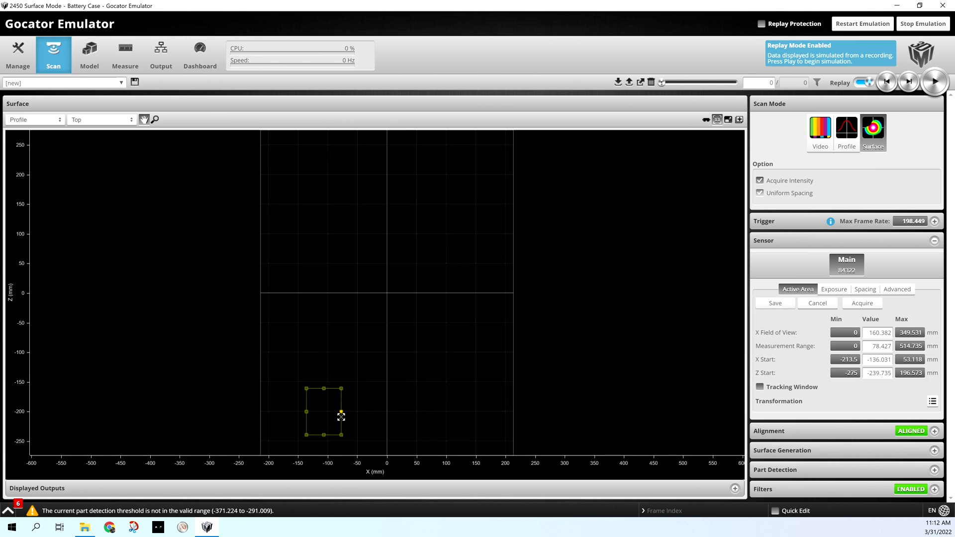
click(776, 303)
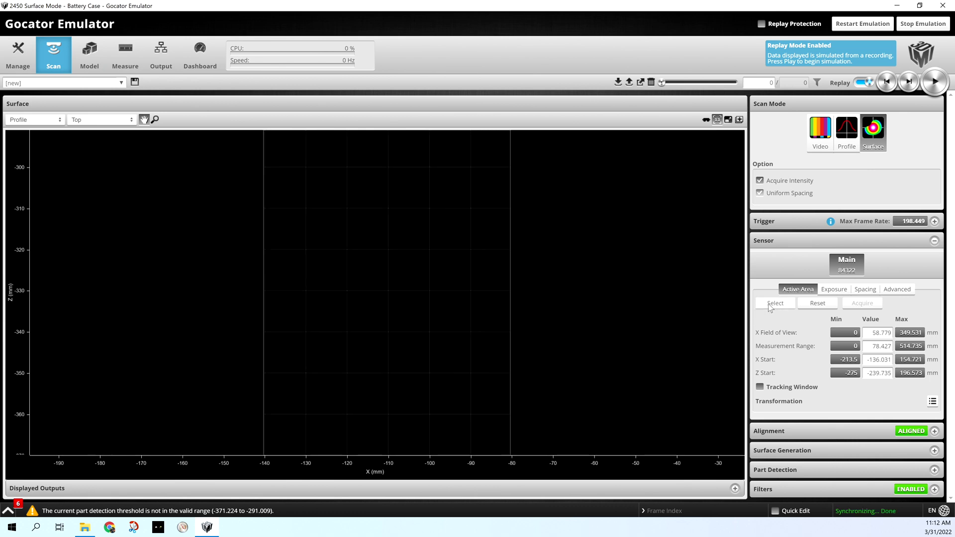
Step: Shorten the sensor exposure to roughly 30–50 µs, raising max frame rate to about 6827
click(833, 289)
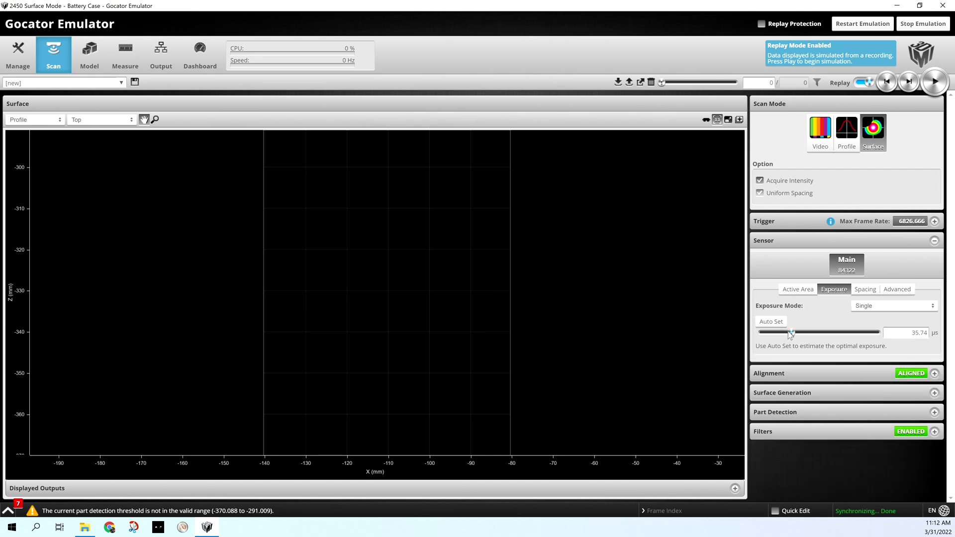
mouse_move(792, 334)
mouse_down()
mouse_move(774, 334)
mouse_move(823, 333)
mouse_up()
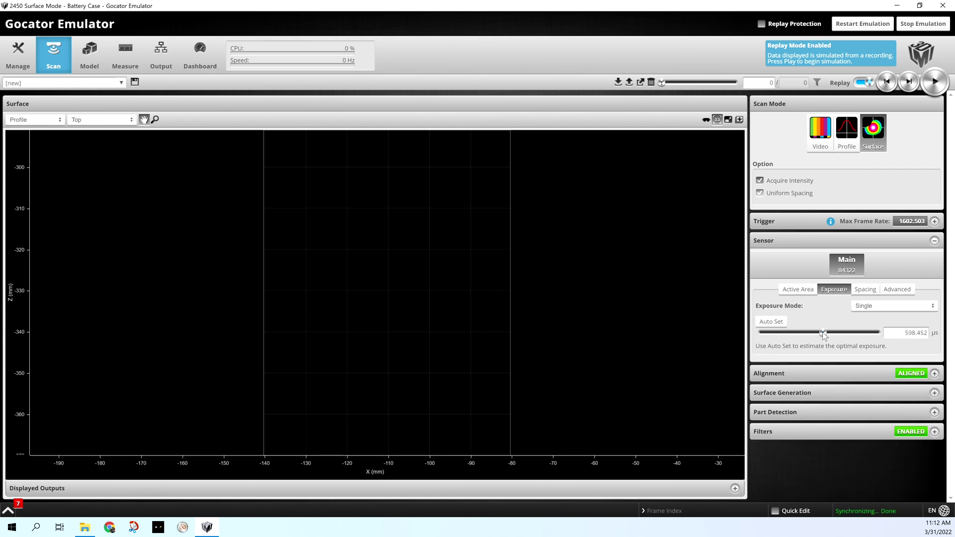
mouse_move(824, 334)
mouse_down()
mouse_move(807, 334)
mouse_move(825, 333)
mouse_up()
drag(825, 334, 789, 334)
drag(789, 334, 798, 334)
click(796, 289)
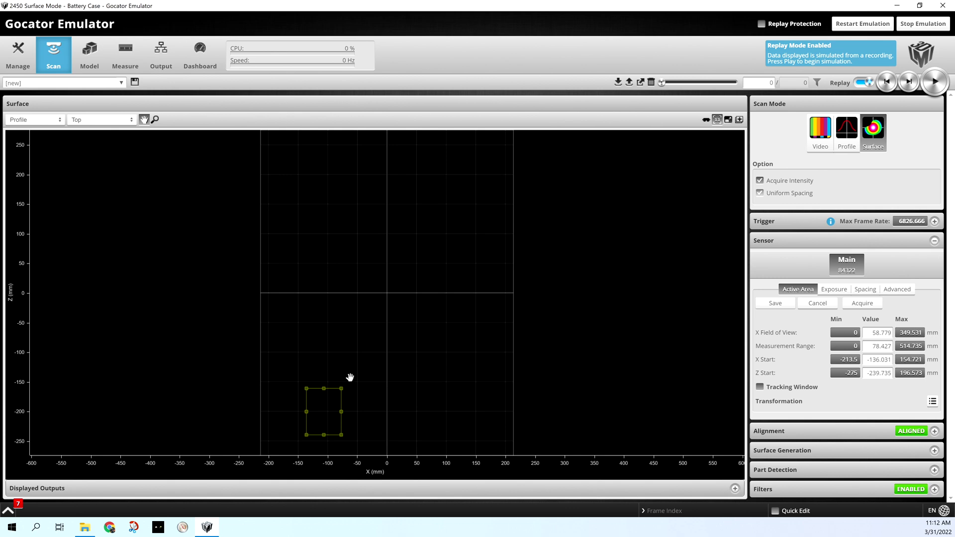
Step: Stretch the active area into a large box and shift it up the measurement range
drag(340, 388, 529, 296)
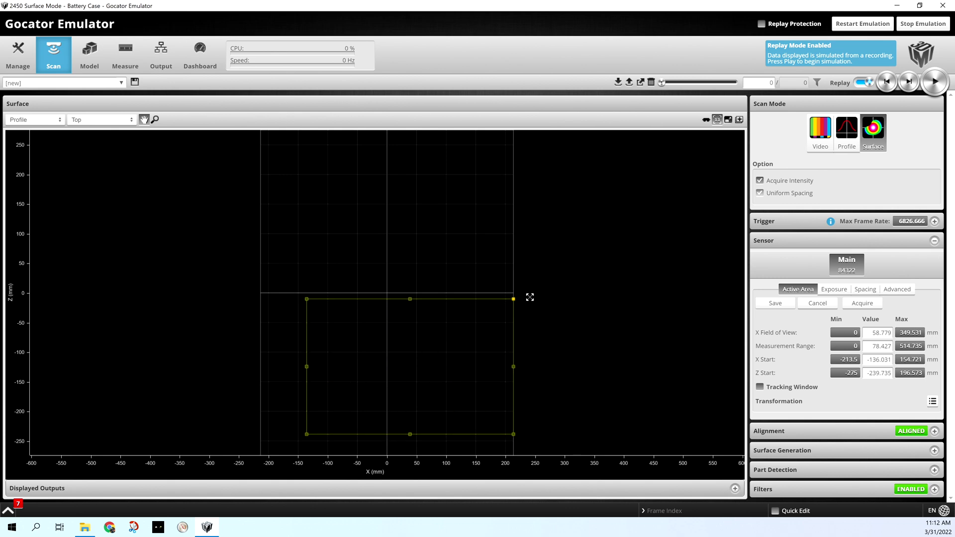
drag(465, 357, 454, 306)
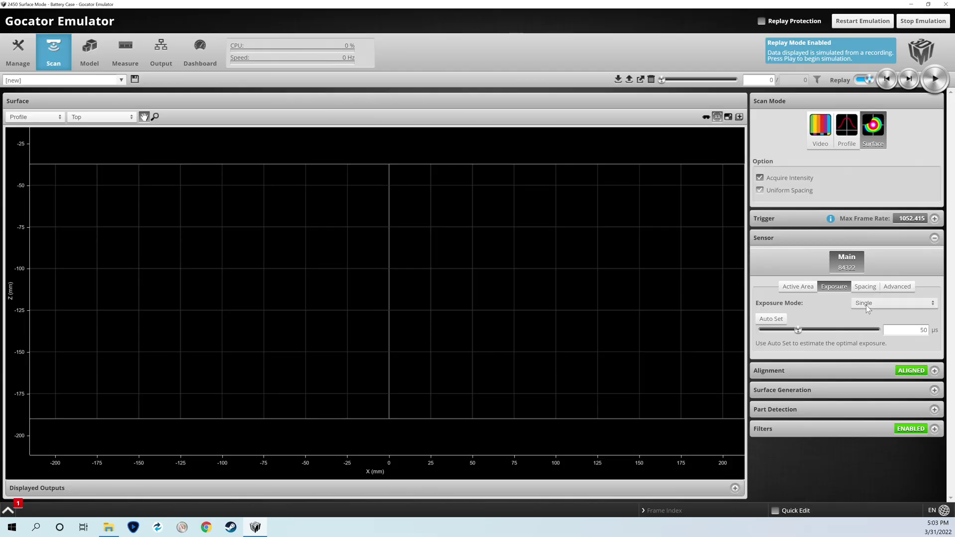
Step: Switch Exposure Mode to Multiple and add an Exposure 2 of about 6299 µs
click(867, 305)
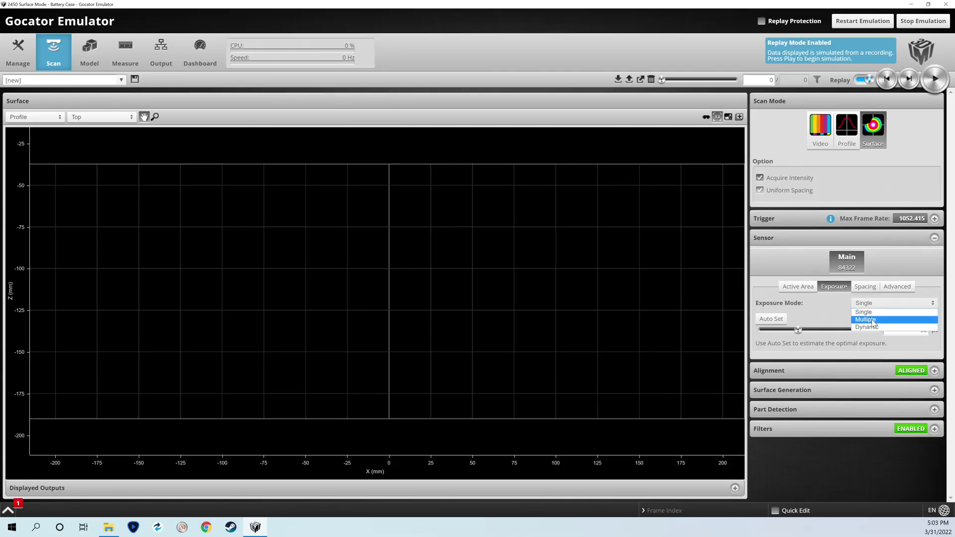
click(873, 320)
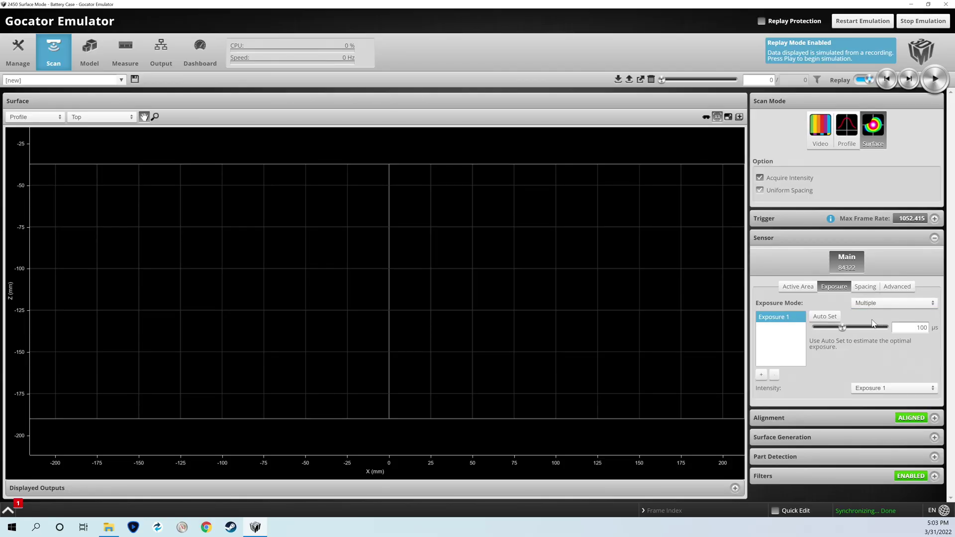
click(761, 375)
drag(817, 327, 865, 328)
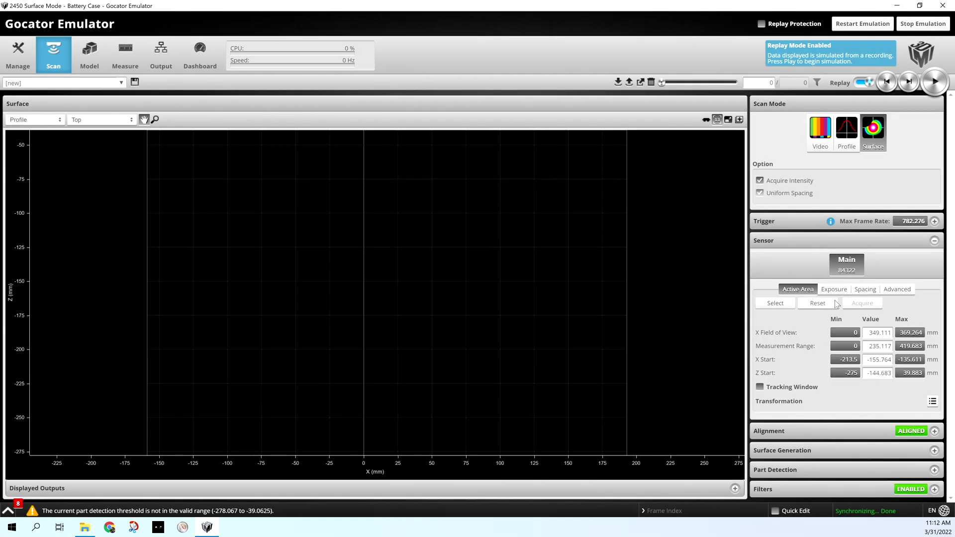
Step: Try Z 1/2 and X 1/4 sub-sampling, then settle on X 1/2 with full Z
click(868, 290)
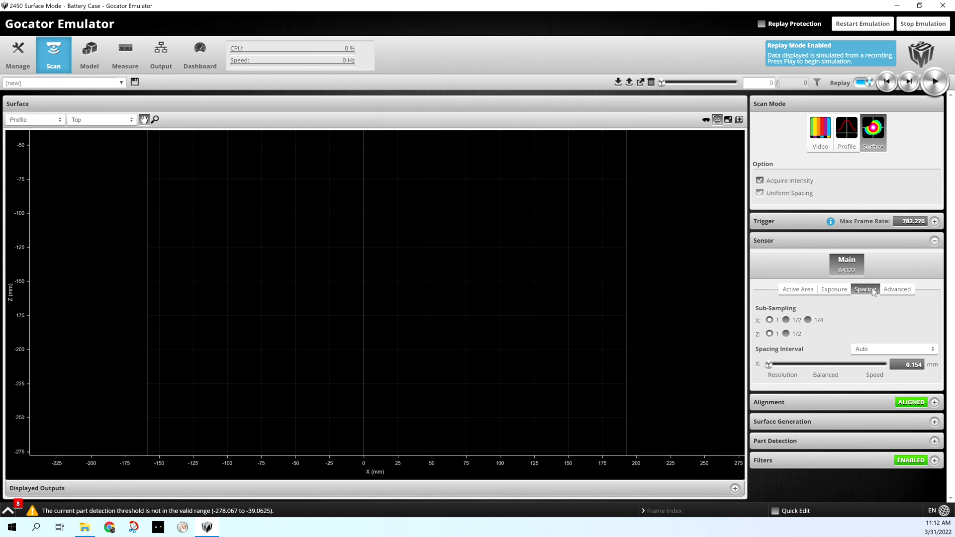
click(786, 334)
click(769, 334)
click(807, 319)
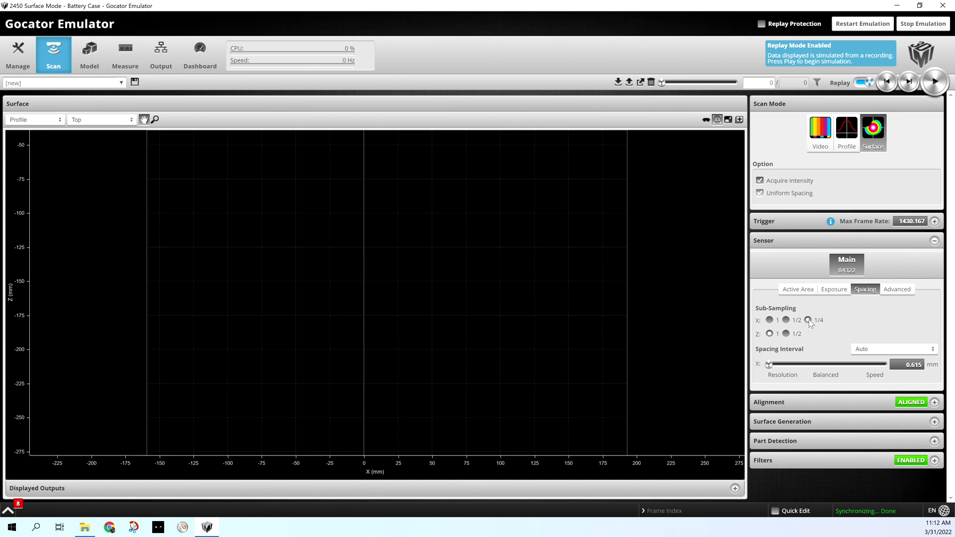
click(771, 320)
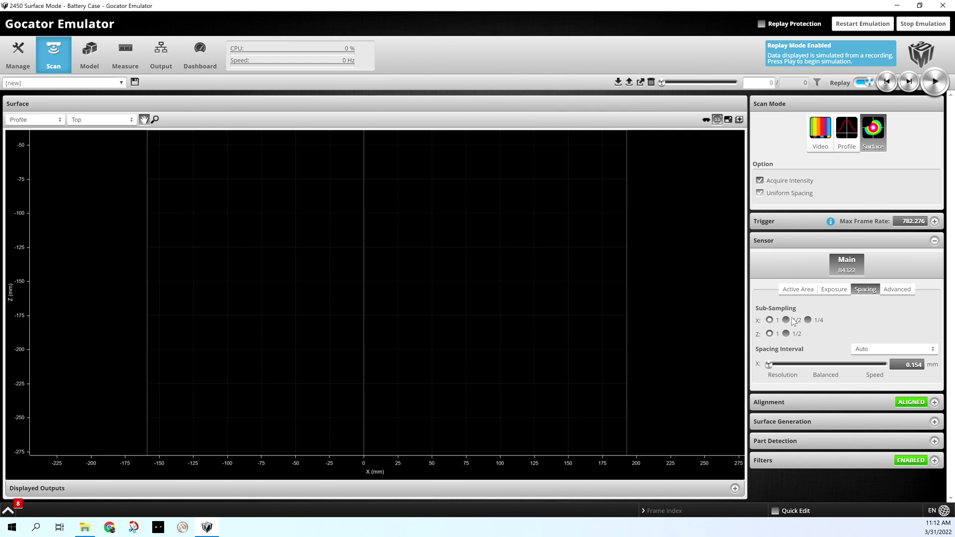
click(786, 319)
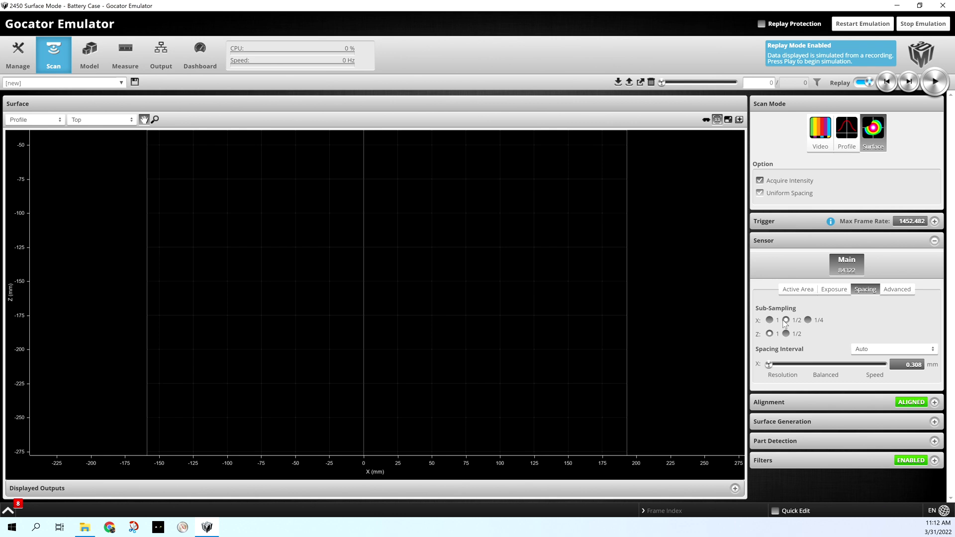
click(934, 221)
Step: Drag the encoder Spacing slider in the Trigger panel up to about 31527 mm
drag(759, 266, 784, 267)
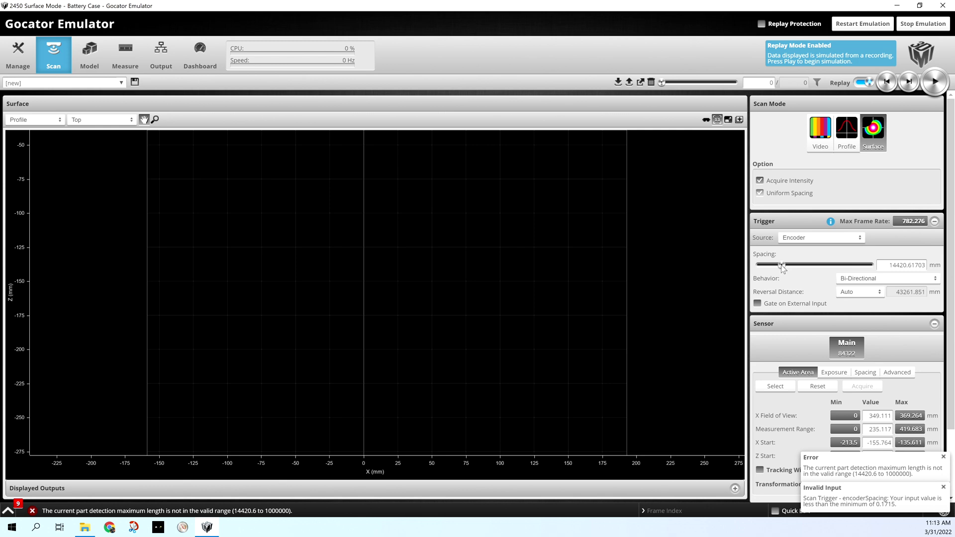
drag(782, 266, 813, 266)
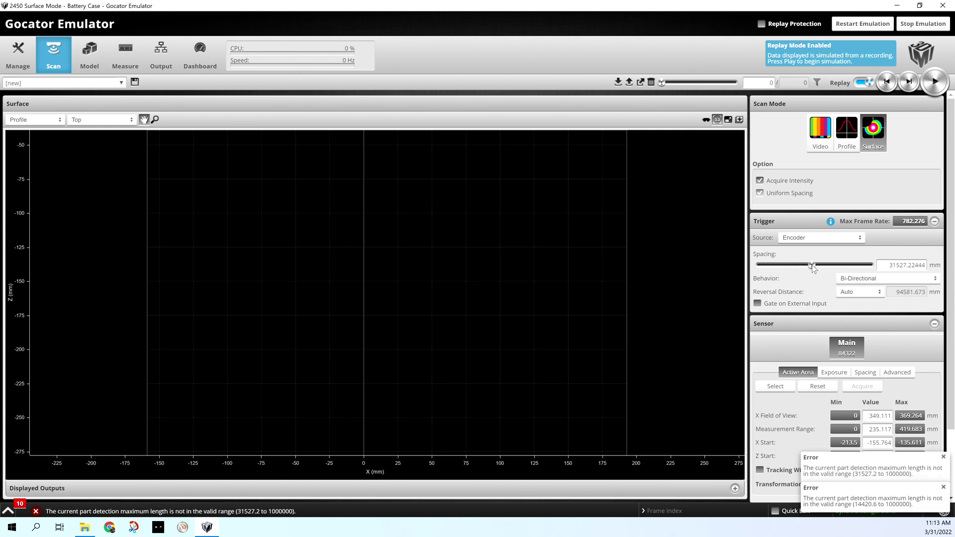